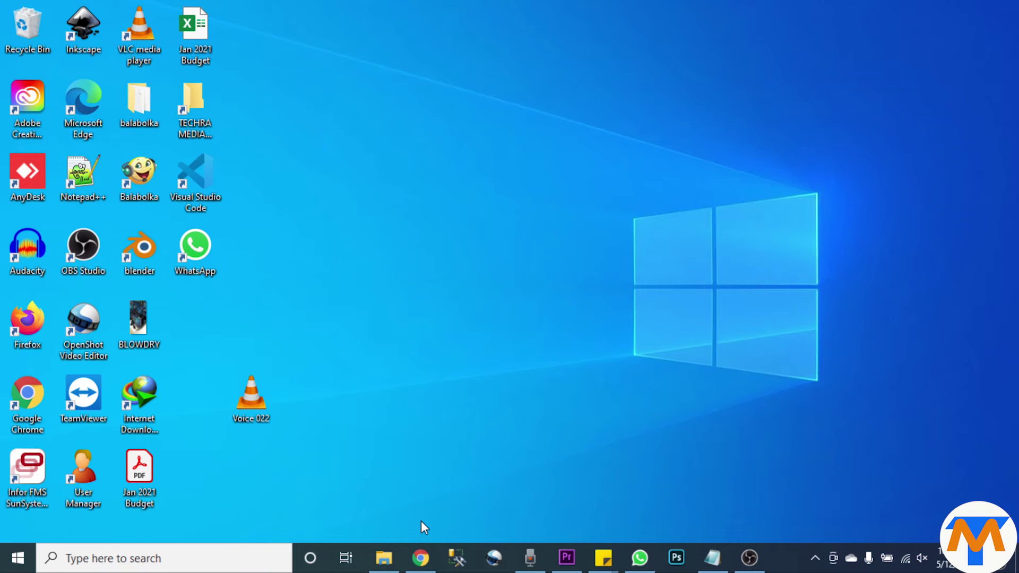
Switch to Chrome and open the HandBrake website at handbrake.fr
left_click(421, 557)
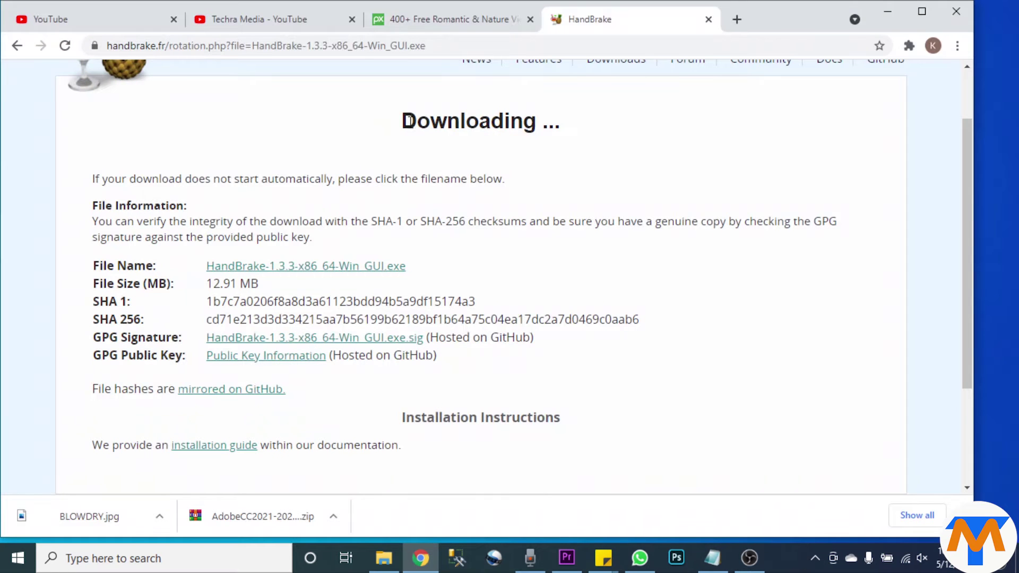
left_click(446, 45)
type("ha")
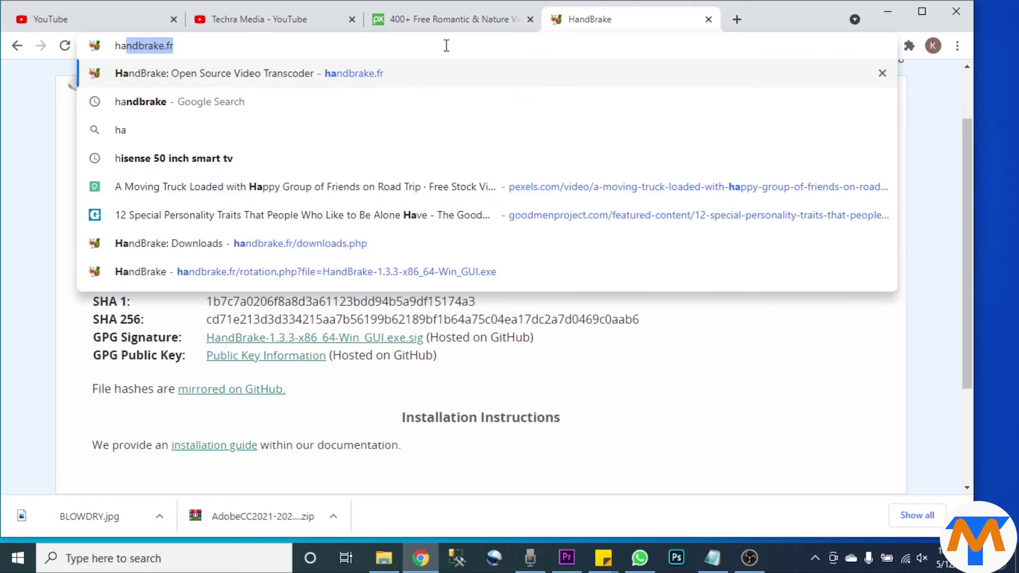
key("Return")
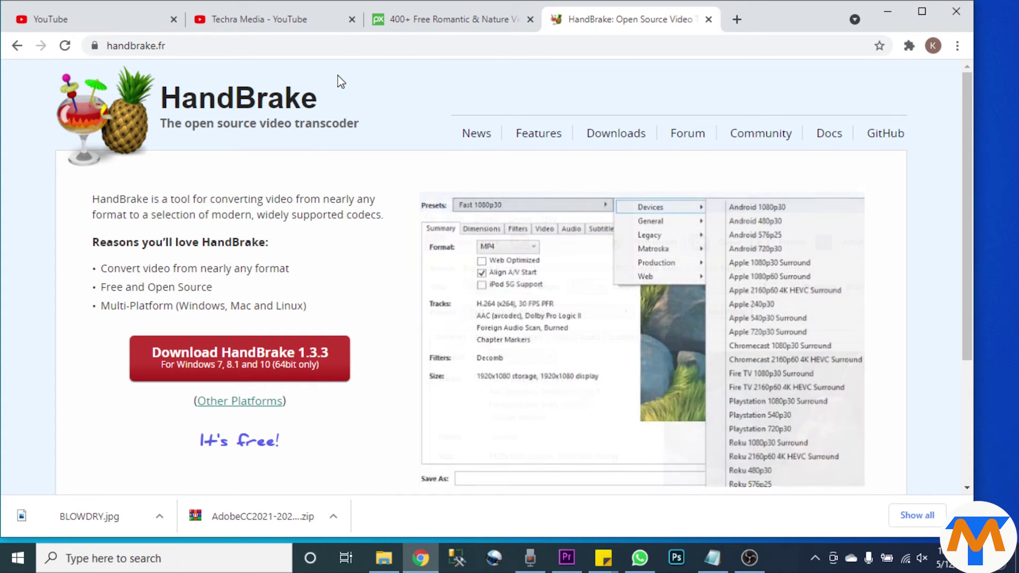
Download the Windows 64 bit HandBrake installer from the site's downloads page, leaving the transfer running in the background
left_click(617, 141)
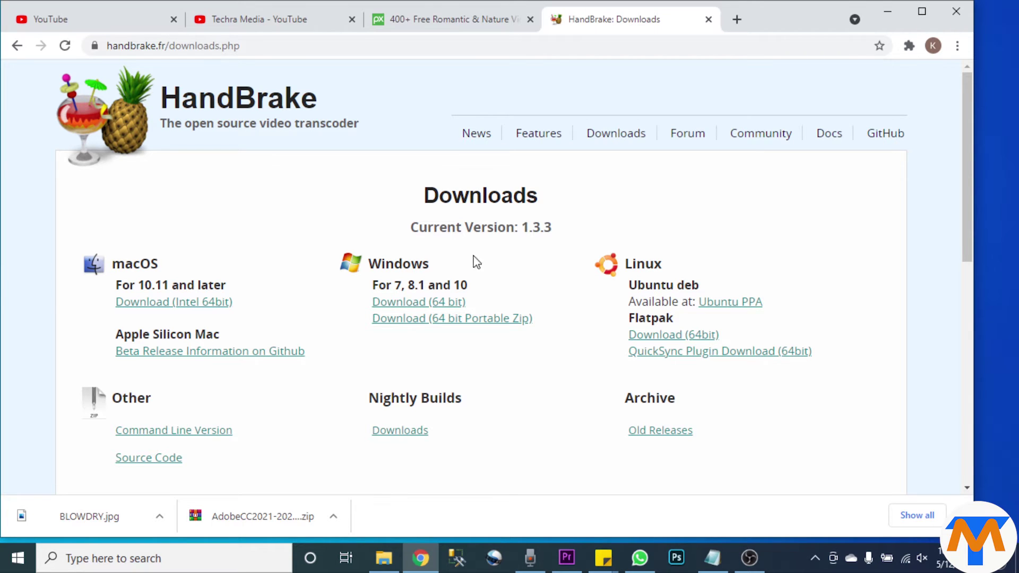
left_click(434, 306)
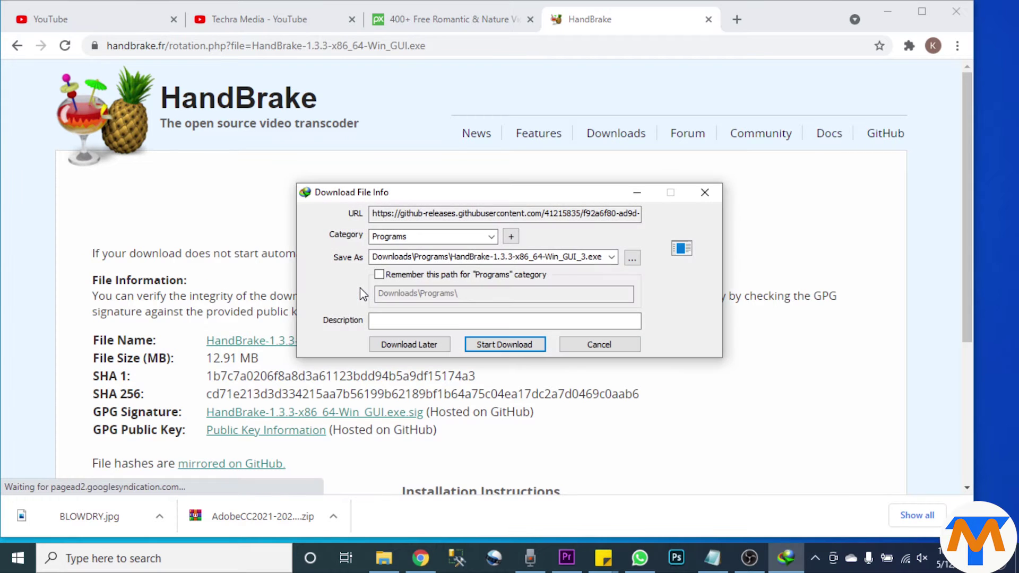
left_click(501, 342)
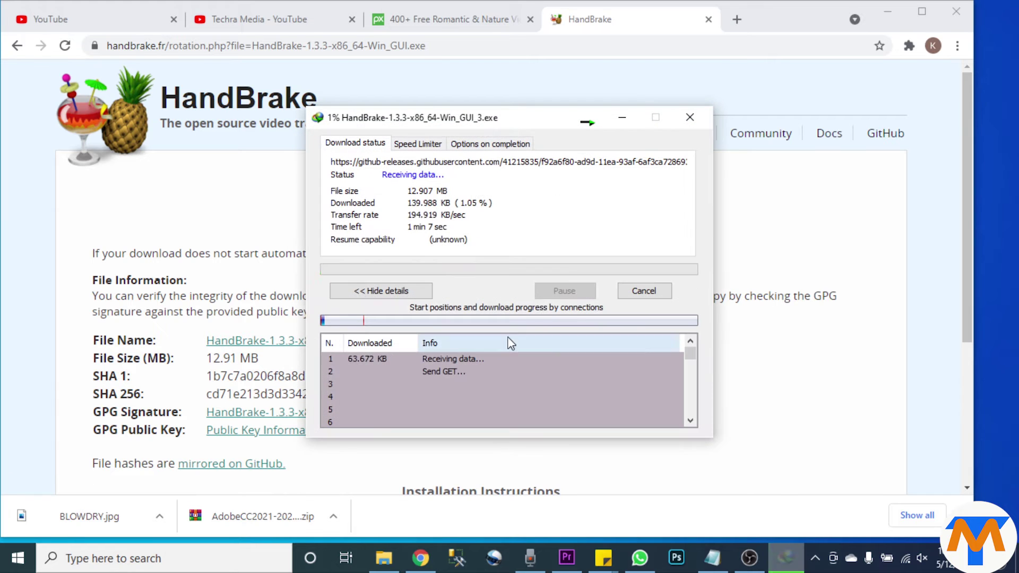
left_click(622, 117)
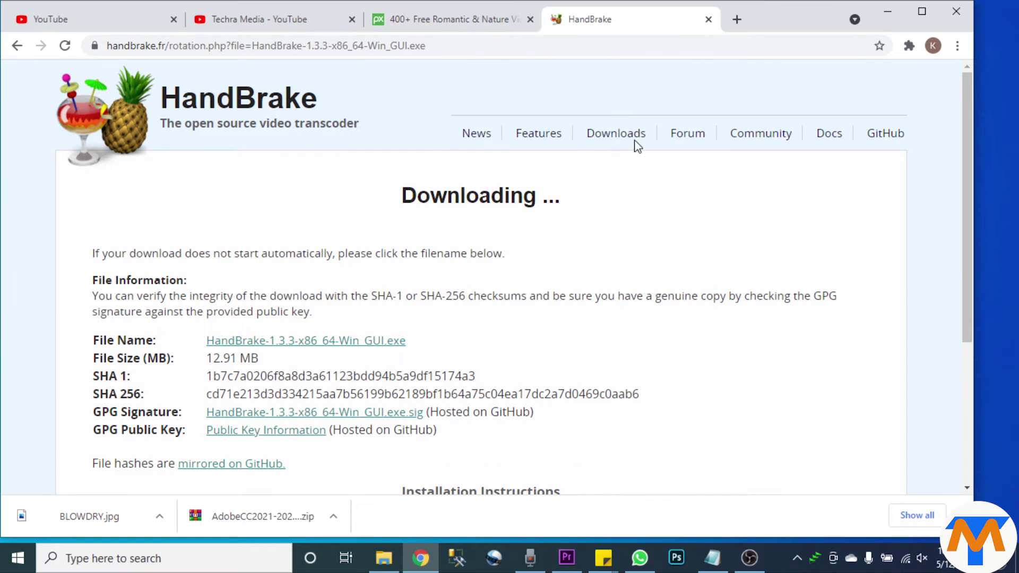
Switch to File Explorer and run the HandBrake-1.3.3-x86_64-Win_GUI installer from the Programs folder in Downloads
left_click(384, 557)
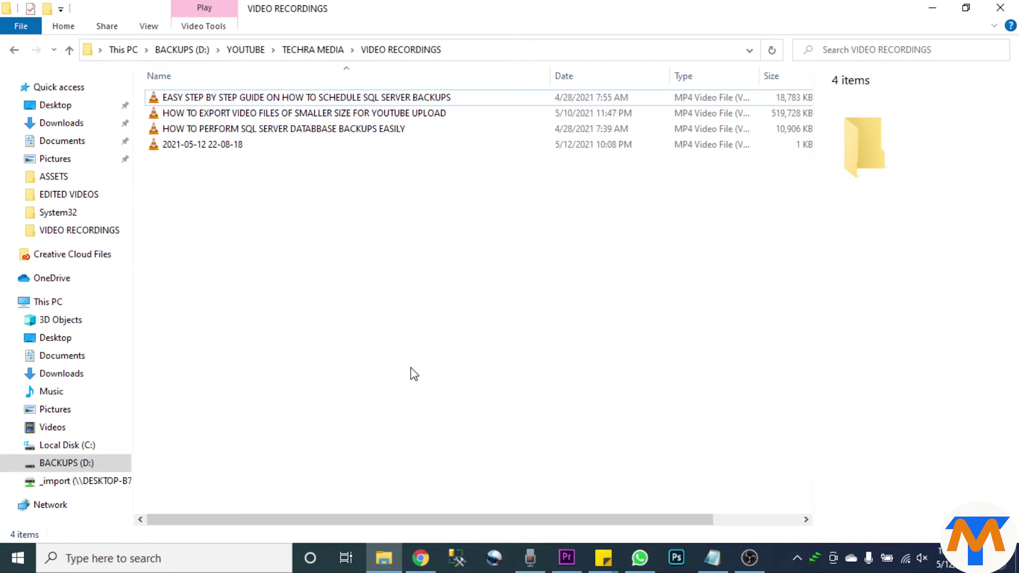
left_click(63, 123)
double_click(186, 236)
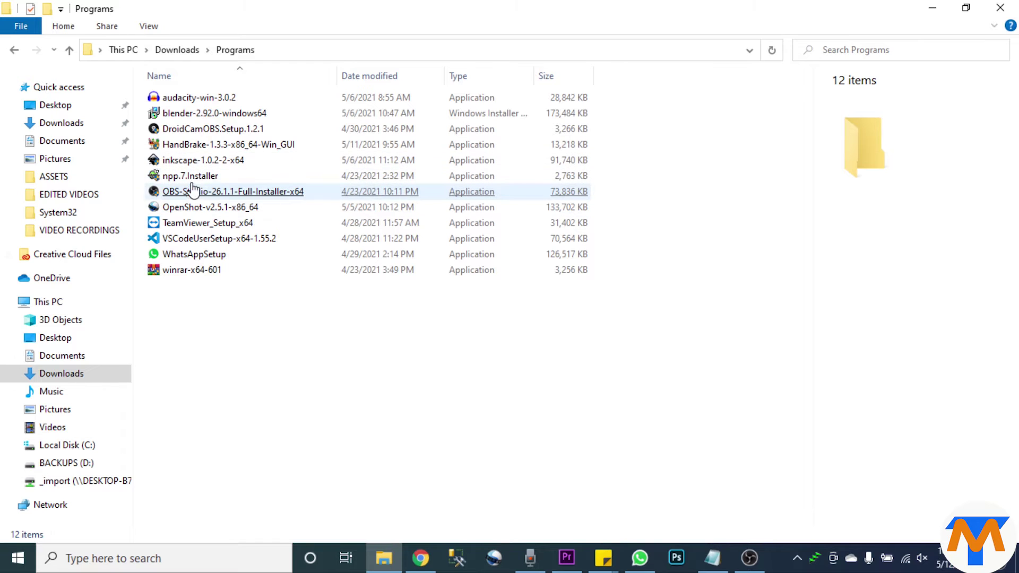
left_click(194, 148)
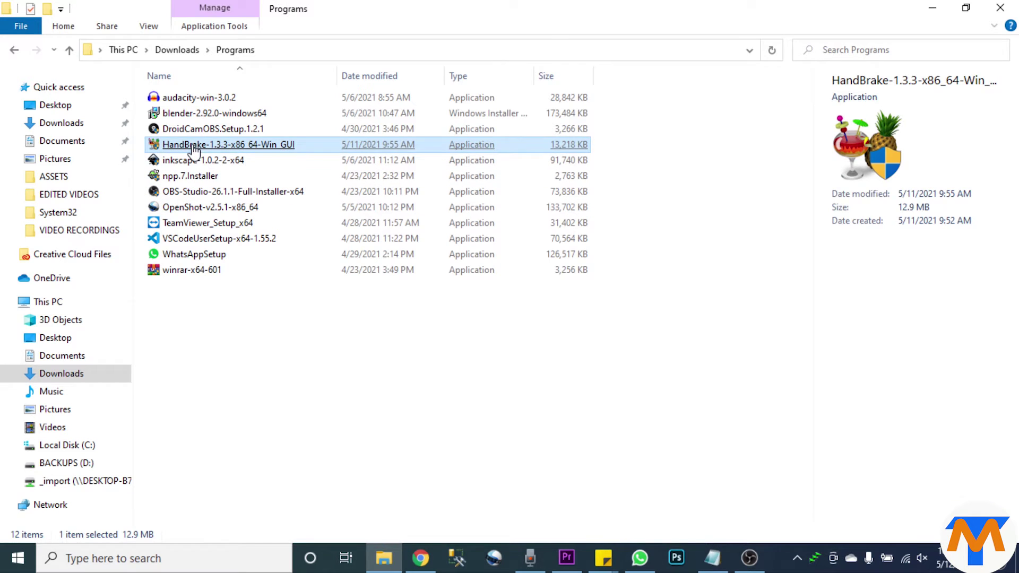
double_click(194, 148)
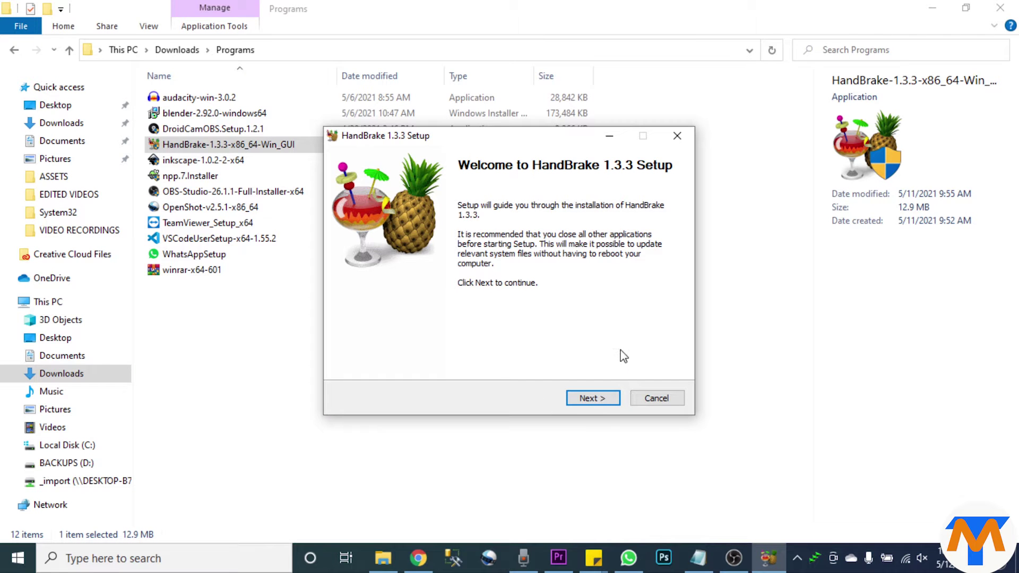
Install HandBrake 1.3.3 into the default folder C:\Program Files\HandBrake and finish the setup
left_click(590, 398)
left_click(592, 399)
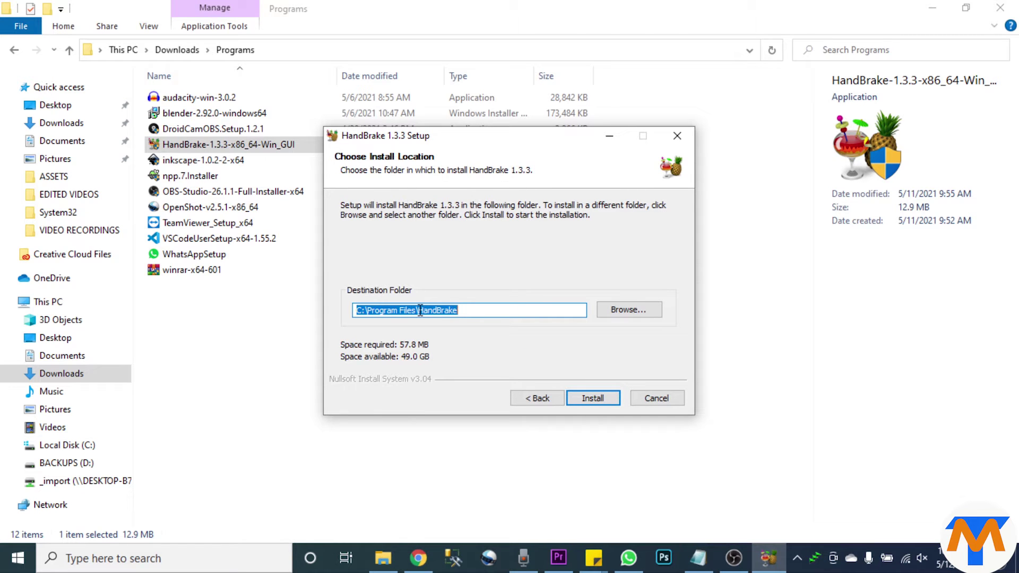
left_click(580, 398)
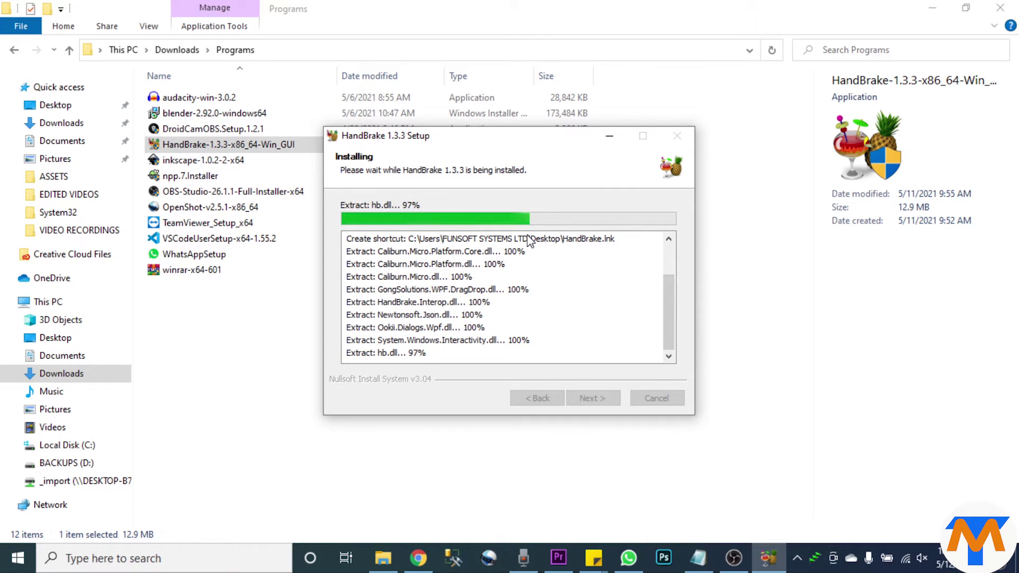
left_click(587, 398)
Launch HandBrake from the desktop, maximize its main window without choosing a source, and dismiss the download notification
left_click(932, 8)
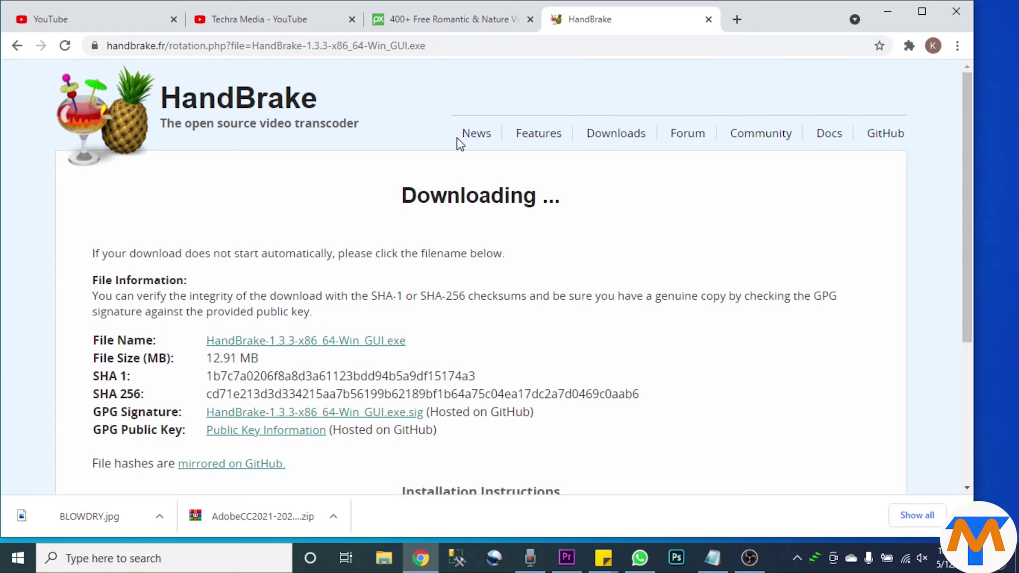
key("super+d")
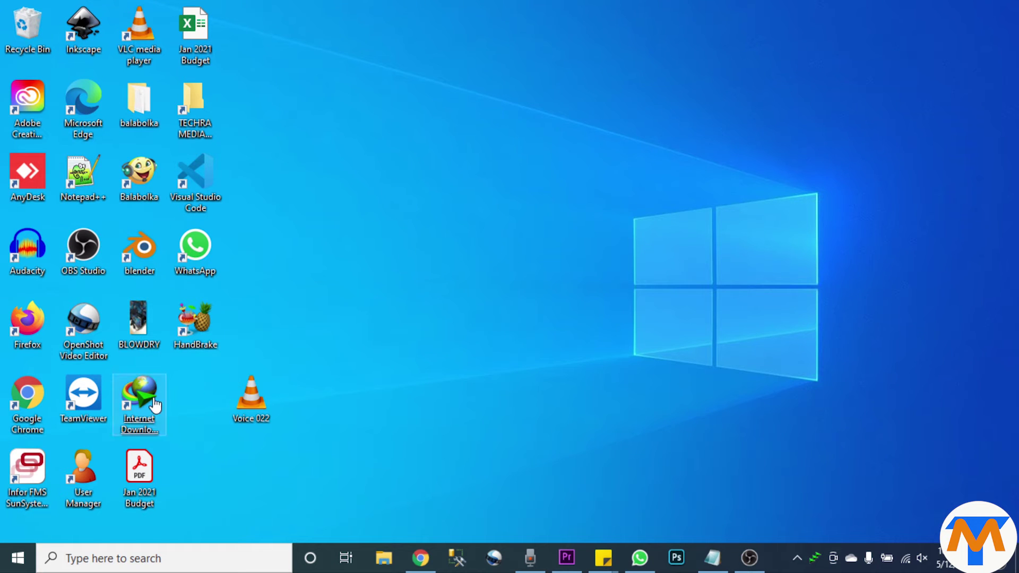
left_click(207, 343)
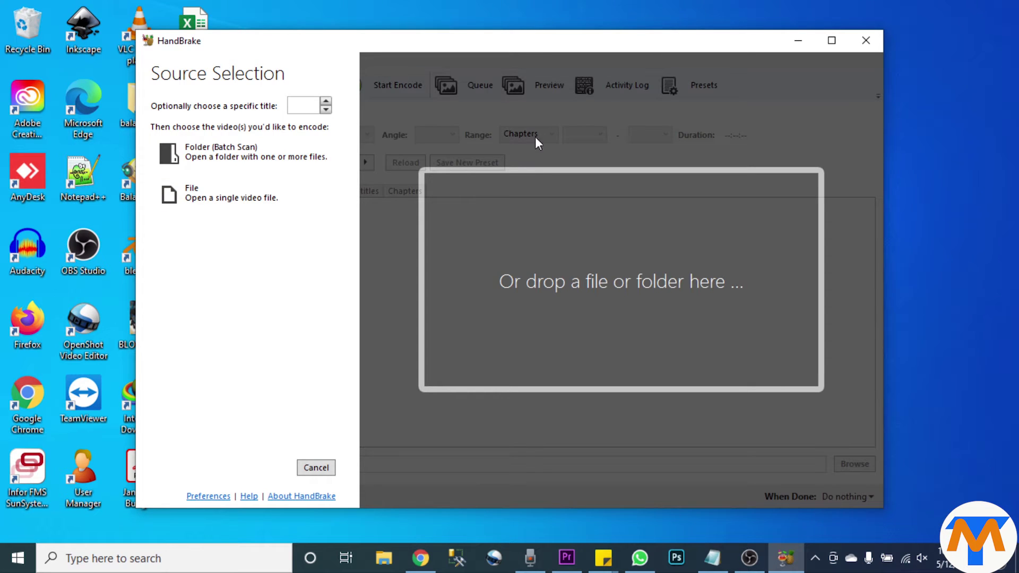
left_click_drag(523, 48, 540, 35)
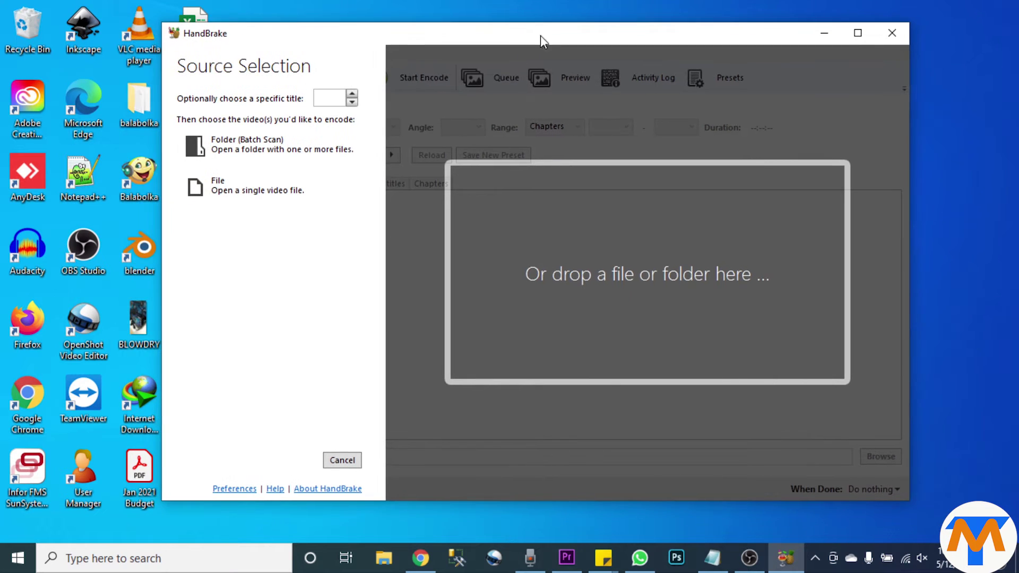
left_click(340, 461)
left_click_drag(571, 33, 570, 29)
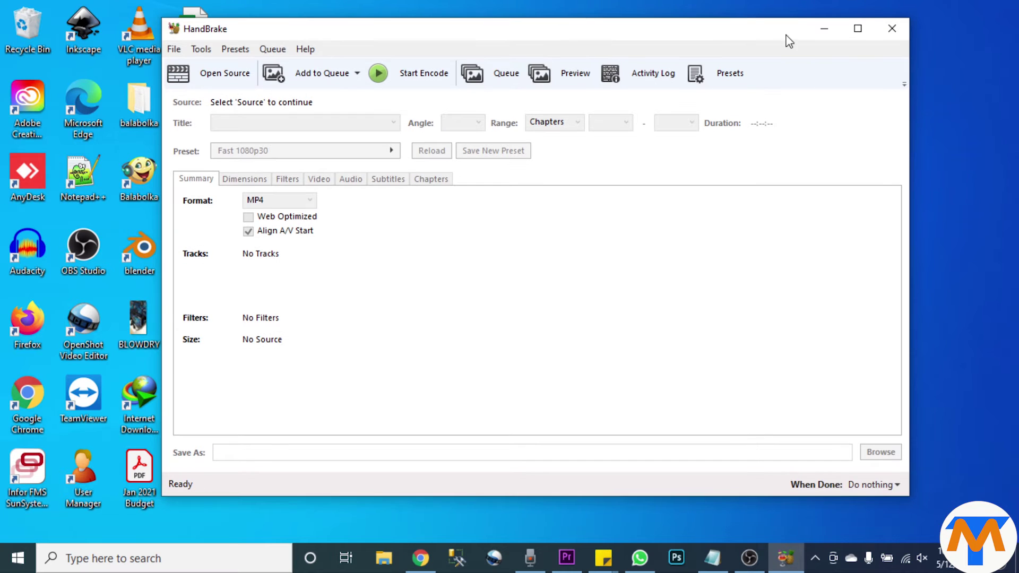
left_click(859, 30)
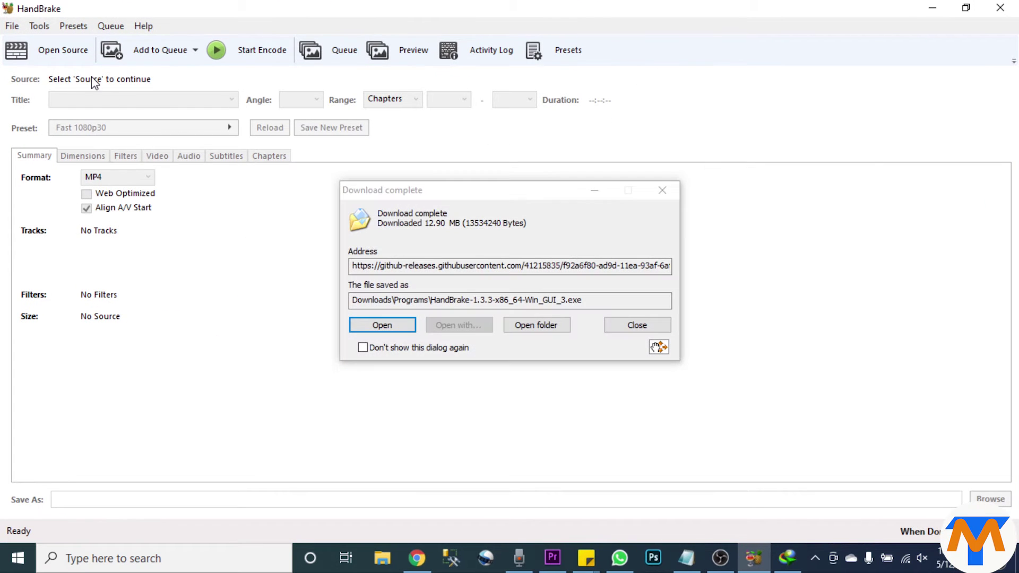
left_click(613, 325)
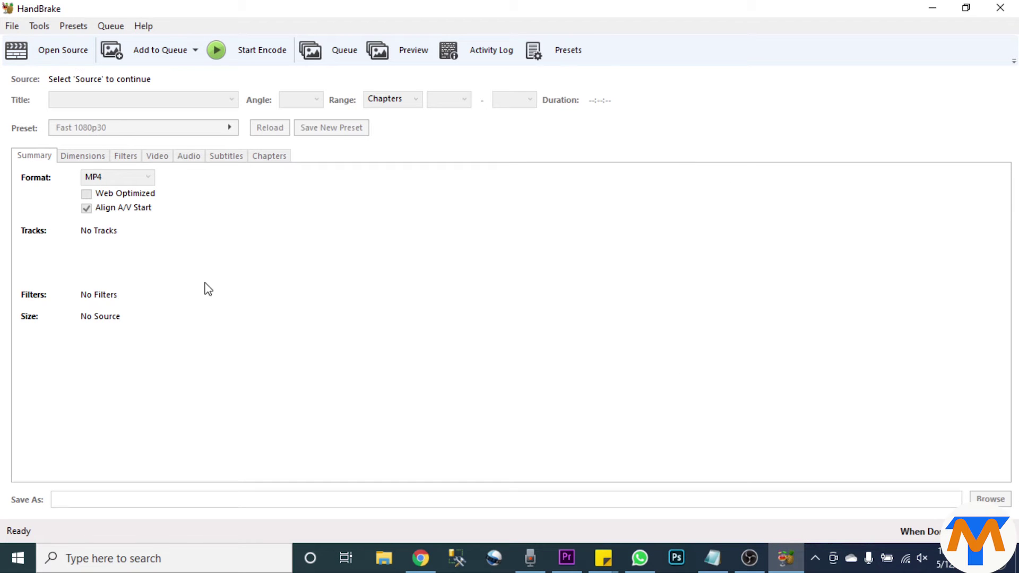
Load EASY STEP BY STEP GUIDE ON HOW TO SCHEDULE SQL SERVER BACKUPS from VIDEO RECORDINGS as the source and check its file details
left_click(66, 53)
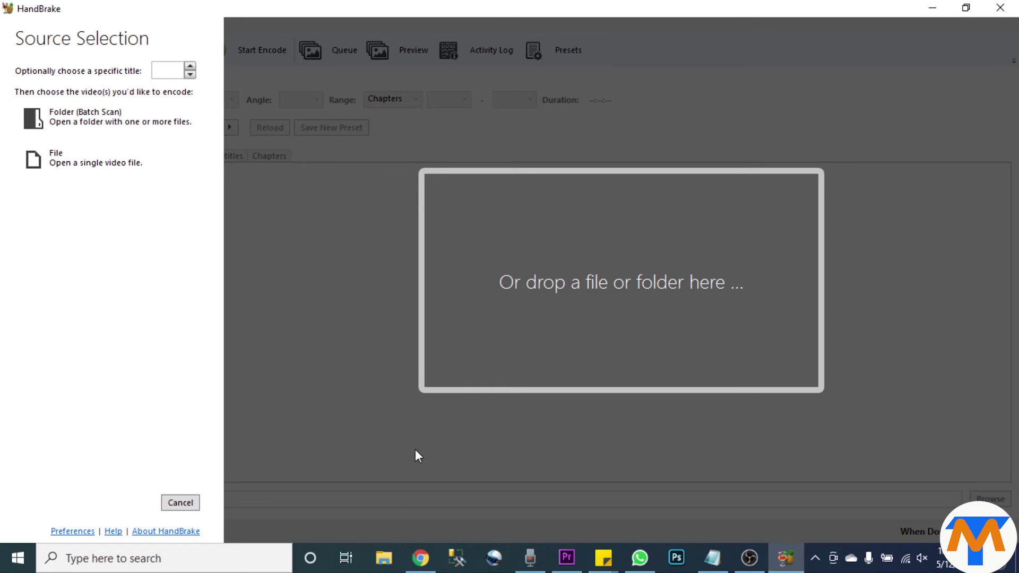
left_click(384, 557)
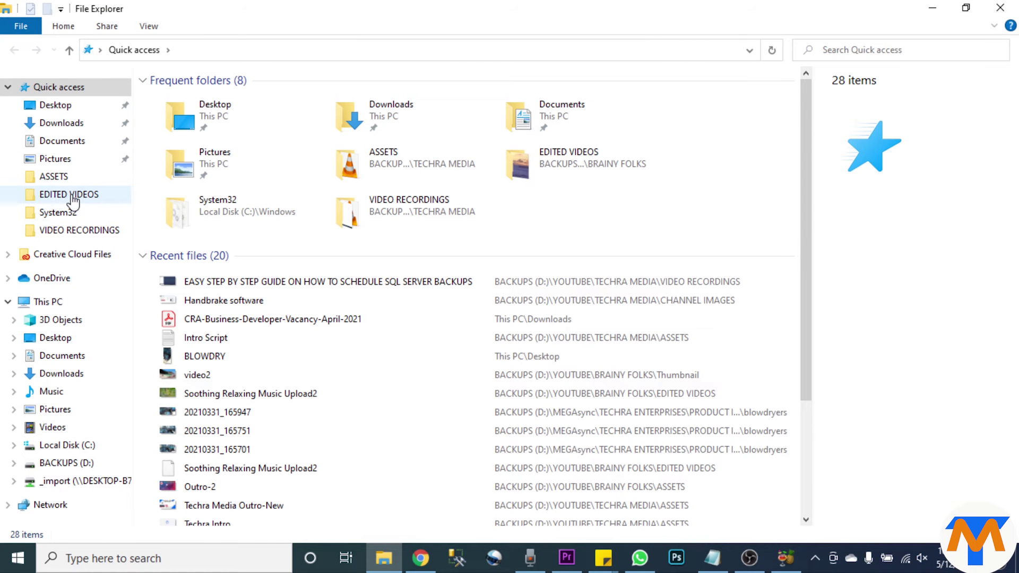
left_click(443, 225)
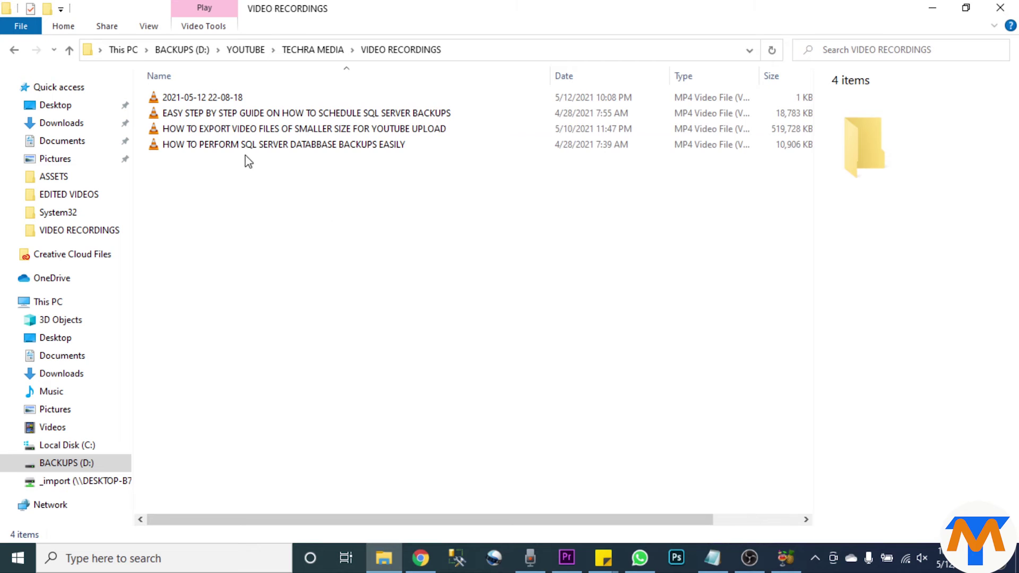
left_click(247, 207)
left_click_drag(223, 114, 622, 291)
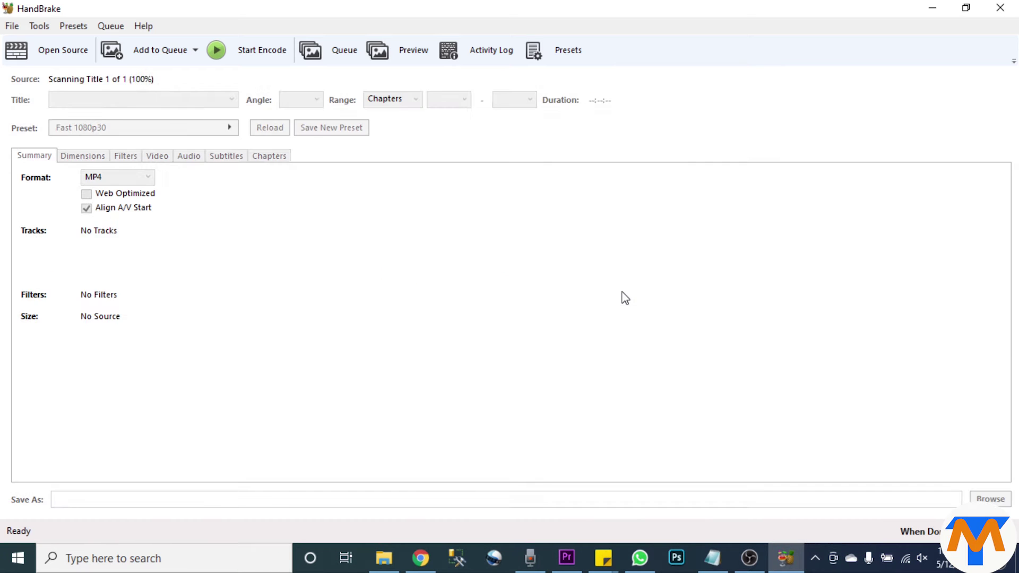
left_click(384, 557)
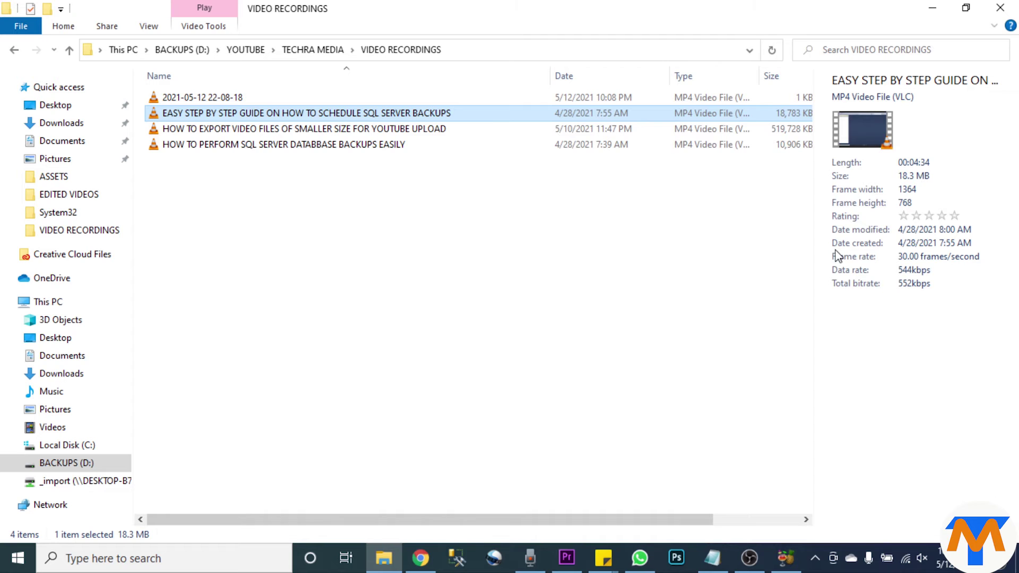
left_click(927, 15)
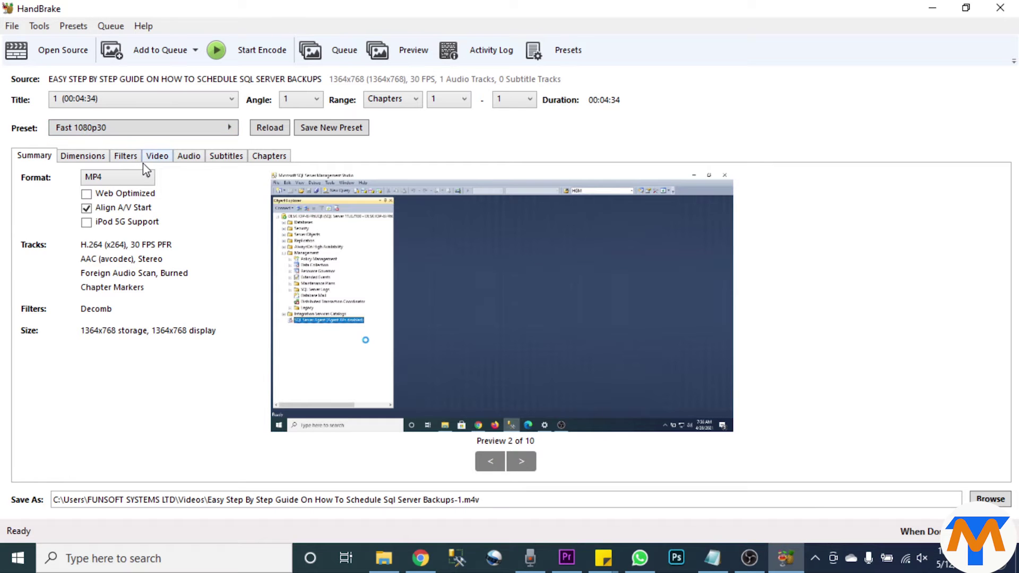
Enable Web Optimized for the MP4 output and switch the cropping mode to Custom
left_click(104, 182)
left_click(104, 180)
mouse_move(97, 195)
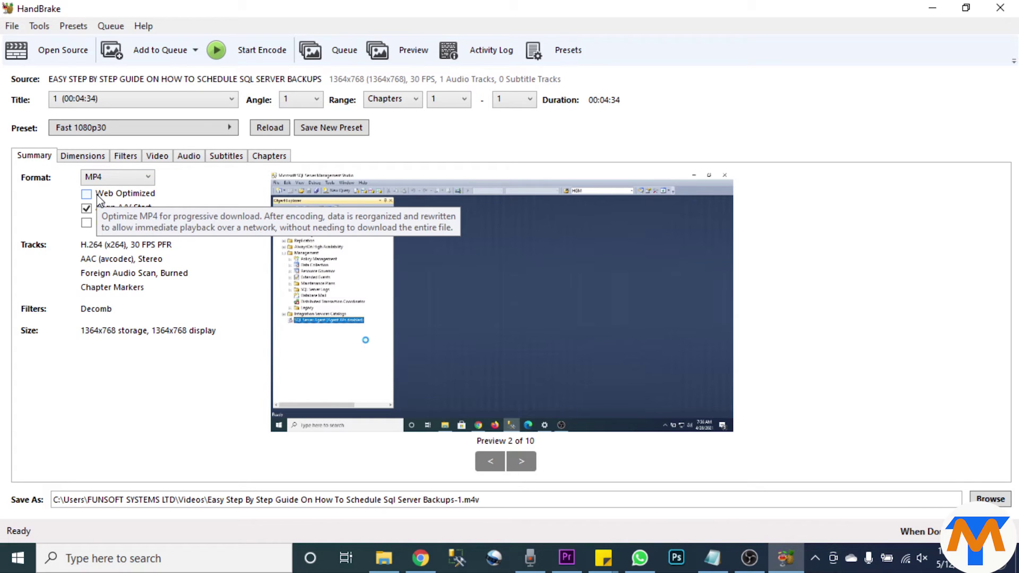
left_click(87, 195)
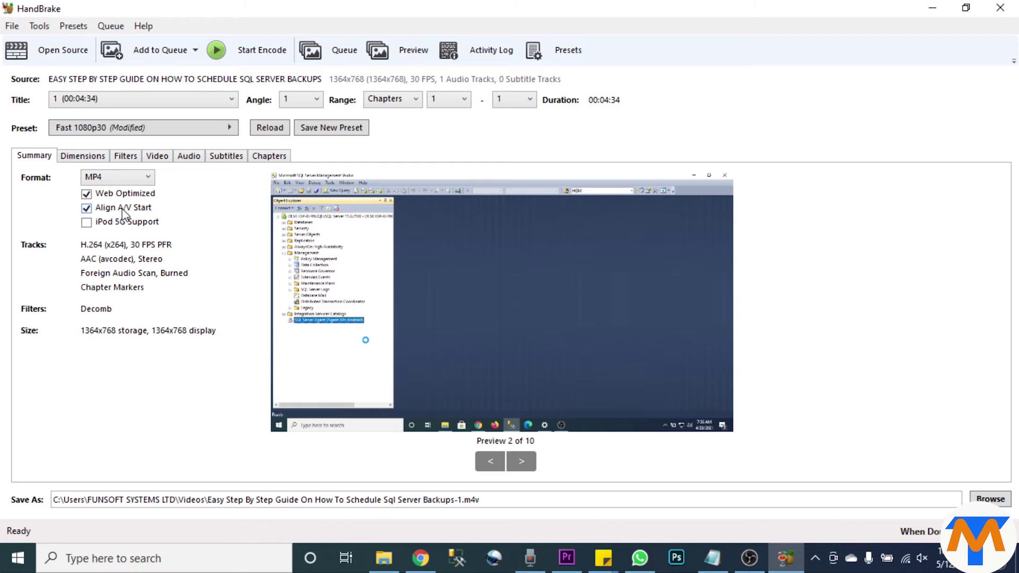
left_click(83, 157)
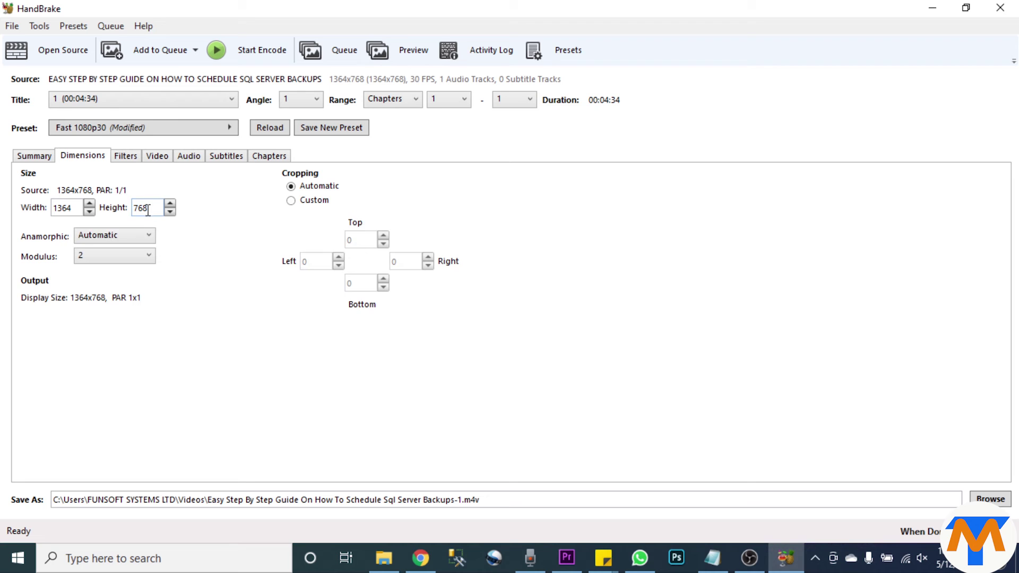
left_click(291, 201)
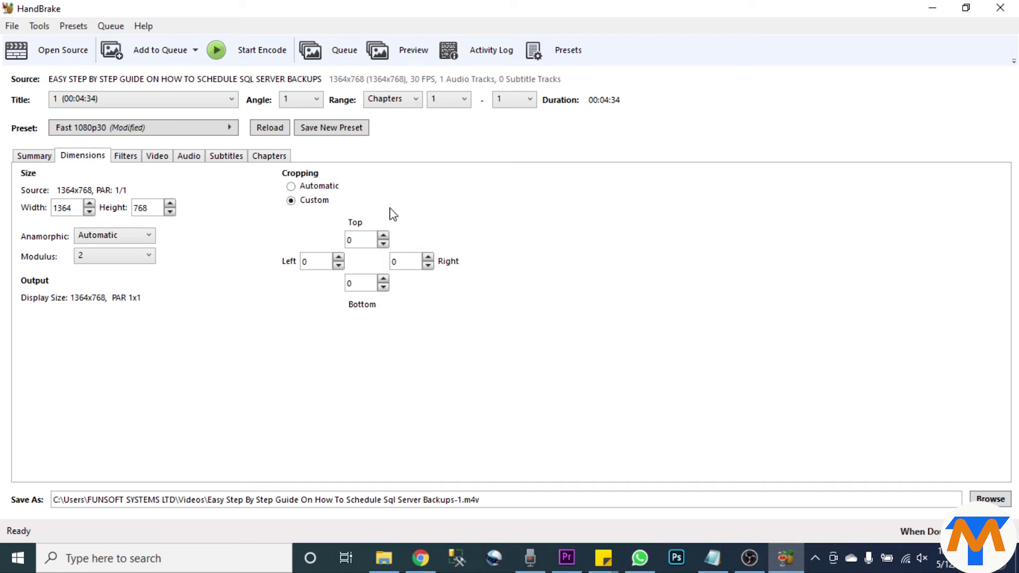
Keep the H.264 (x264) video codec and set the output to a constant framerate of 30 FPS
left_click(131, 157)
left_click(162, 161)
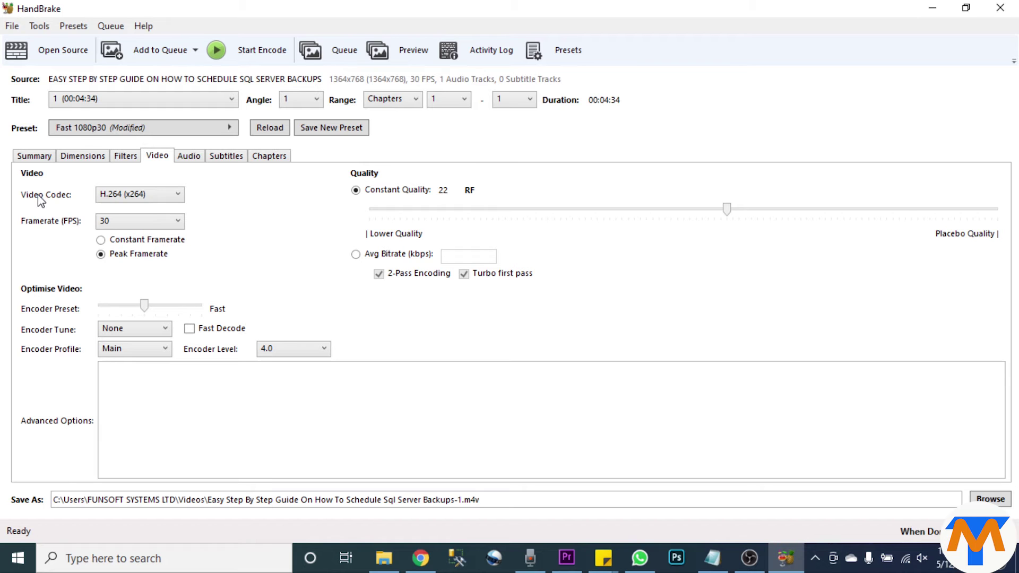
left_click(125, 194)
left_click(125, 193)
left_click(116, 222)
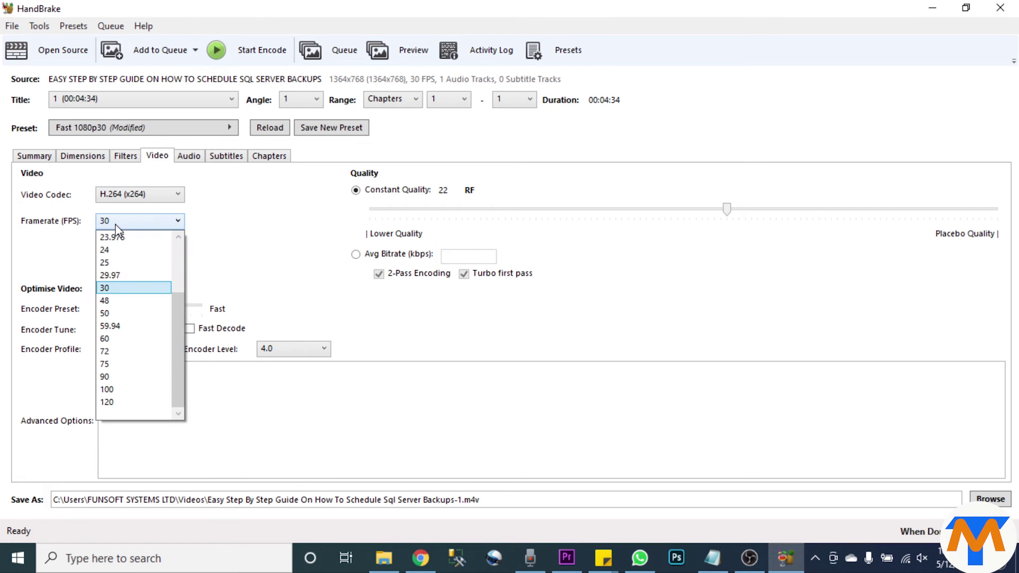
left_click(133, 286)
left_click(113, 241)
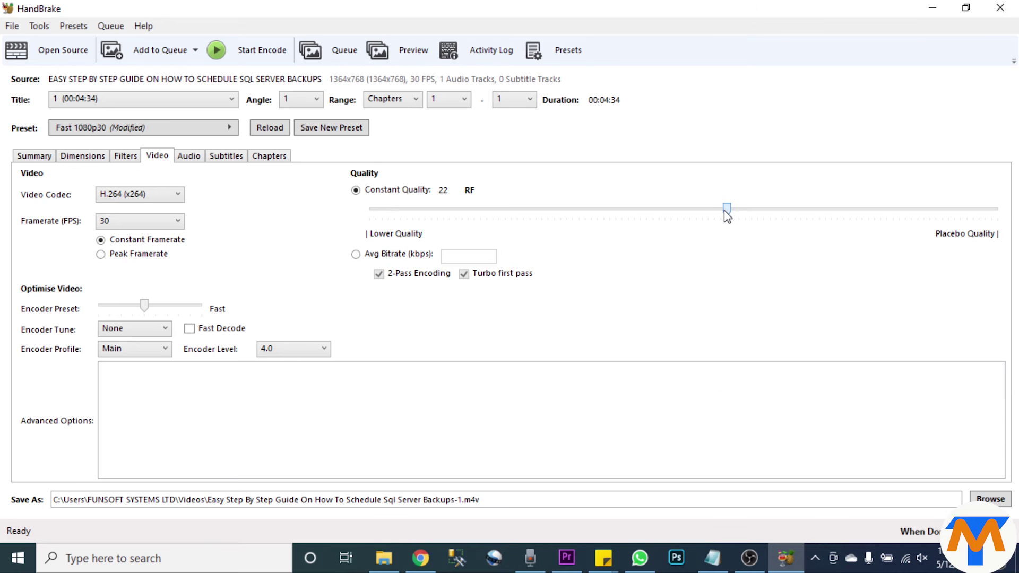
Set the constant quality to RF 23 and the encoder preset to Slow with Fast Decode toggled on
left_click_drag(724, 209, 715, 210)
mouse_move(100, 306)
left_click(158, 308)
left_click_drag(158, 308, 166, 307)
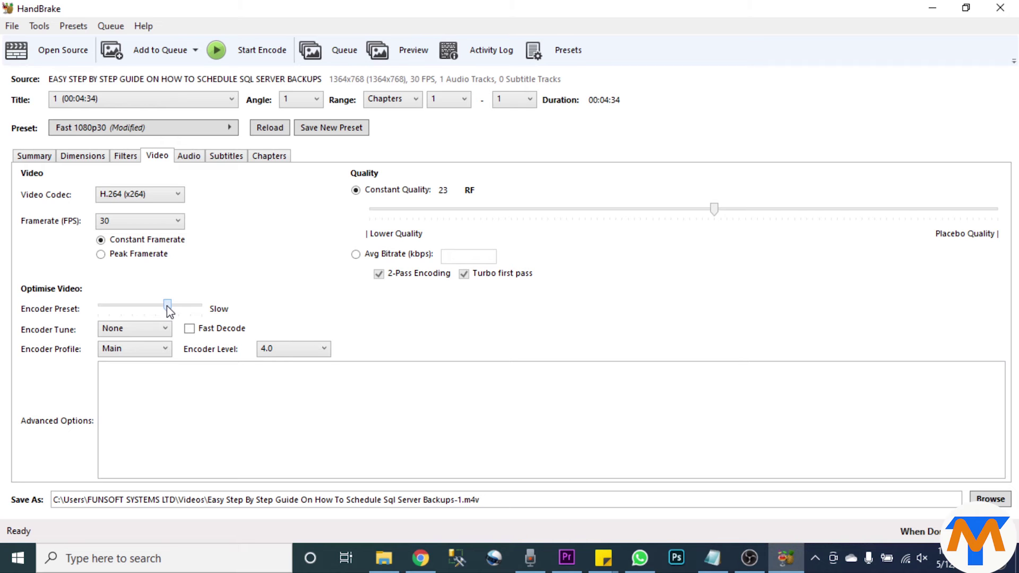
left_click(189, 329)
Review the codec, bitrate and mixdown settings of the audio track
left_click(190, 157)
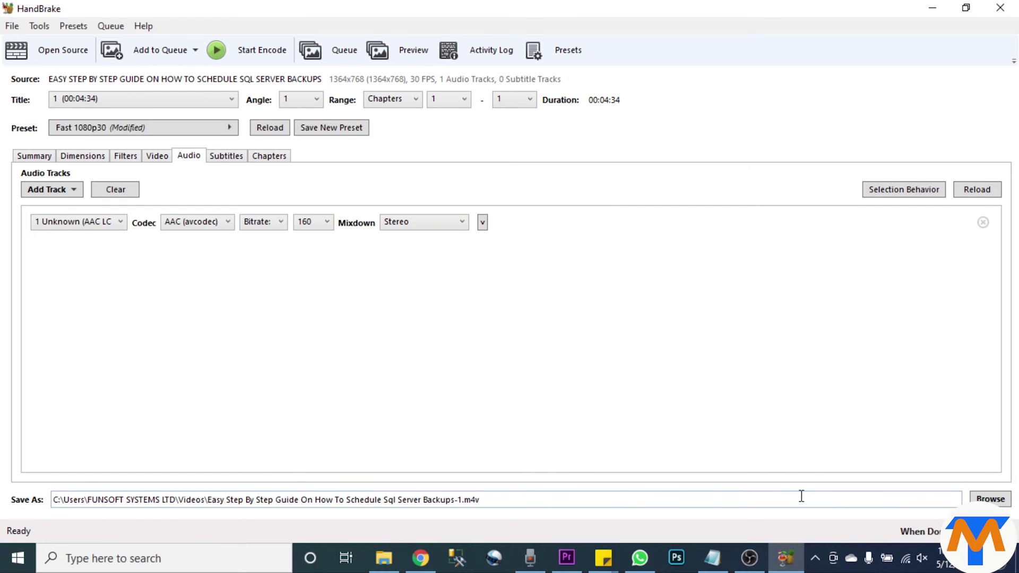
Save the output as "Easy Step By Step Guide On How To Schedule Sql Server Backups-compressed" in D:\YOUTUBE\TECHRA MEDIA\VIDEO RECORDINGS and start the encode
left_click(990, 498)
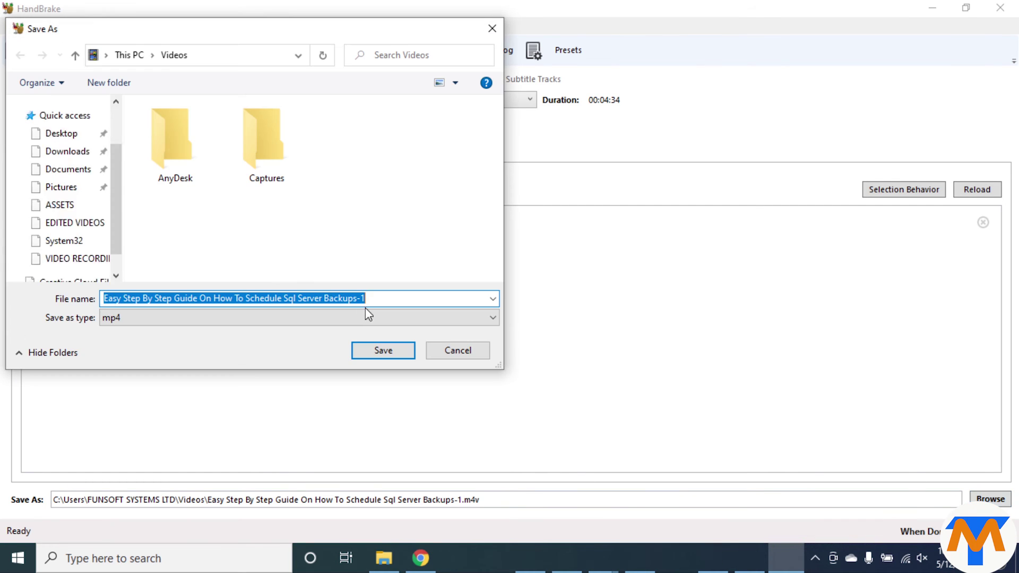
left_click(79, 270)
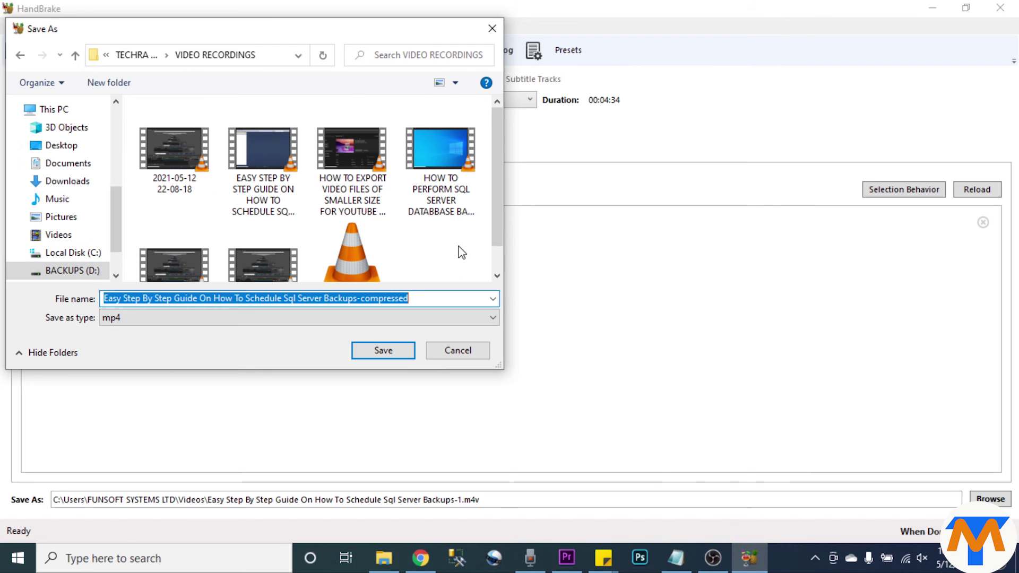
left_click(435, 298)
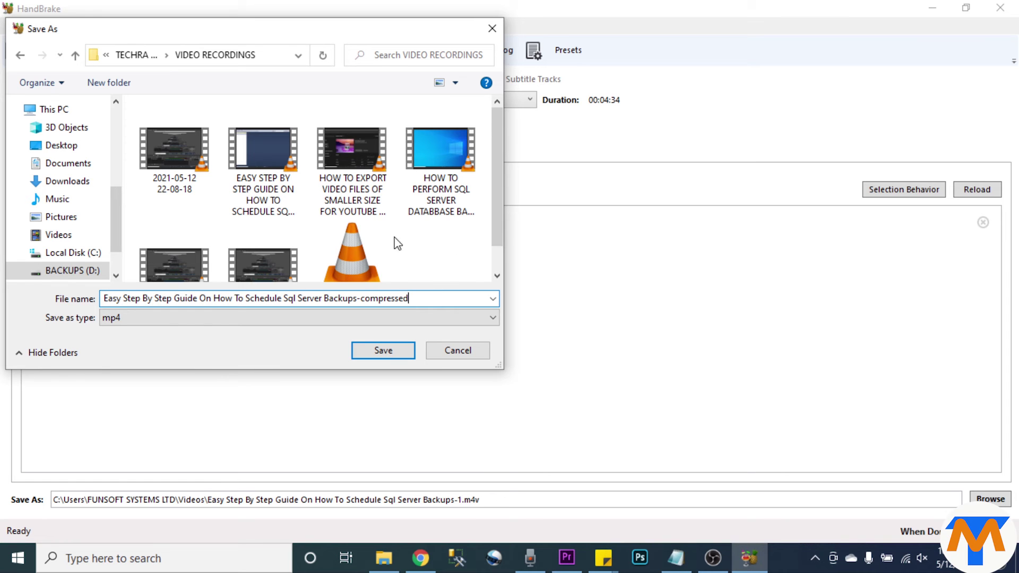
scroll(446, 273, "down", 1)
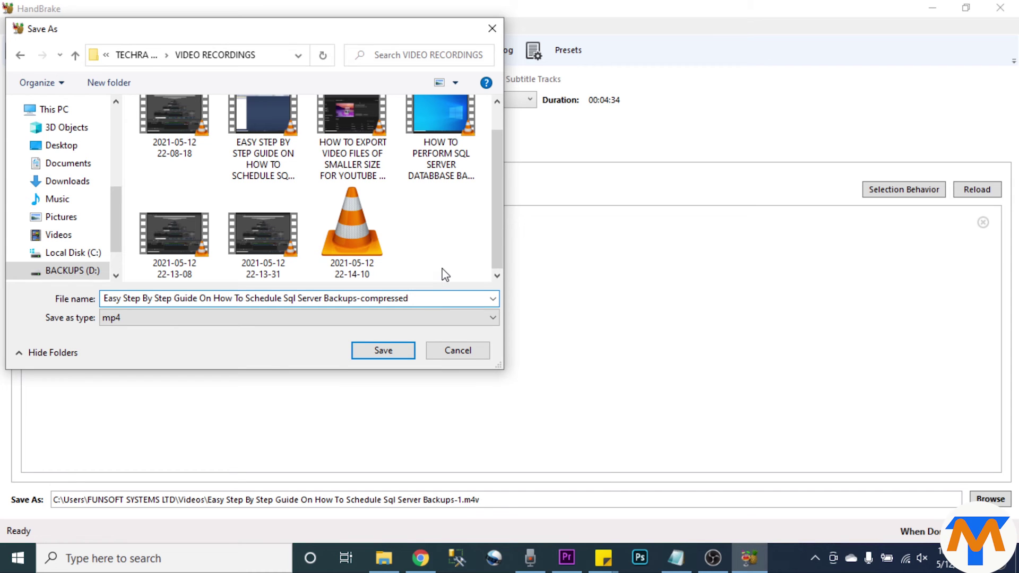
left_click(407, 352)
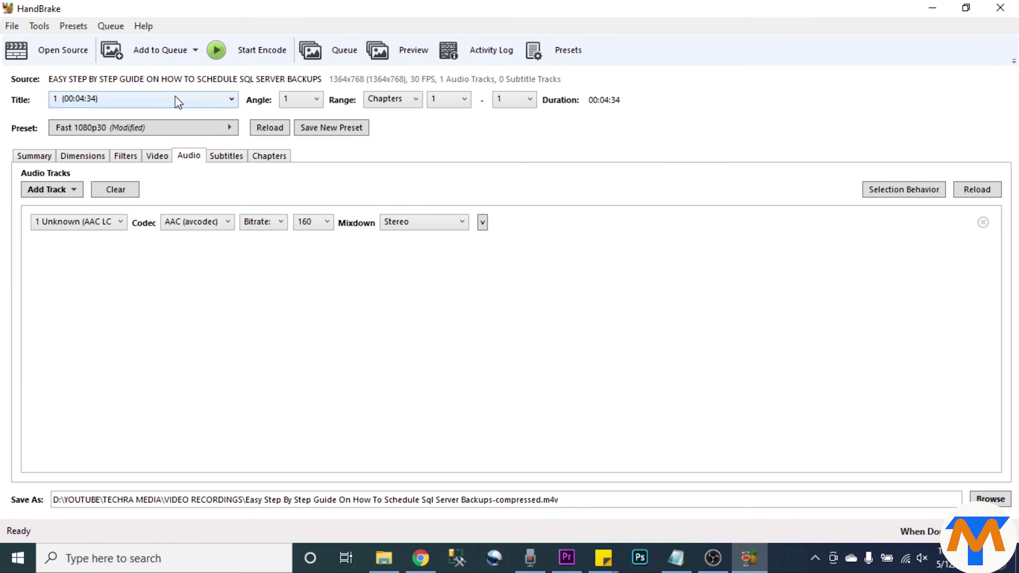
left_click(239, 50)
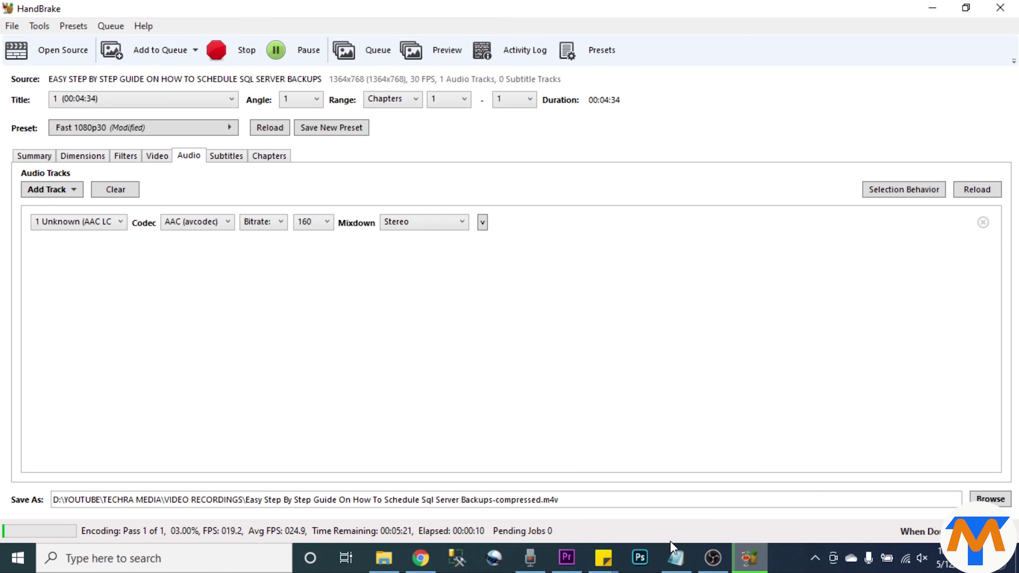
Switch to File Explorer and compare the file sizes of the compressed SQL Server backups video and its original in VIDEO RECORDINGS
key("alt+Tab")
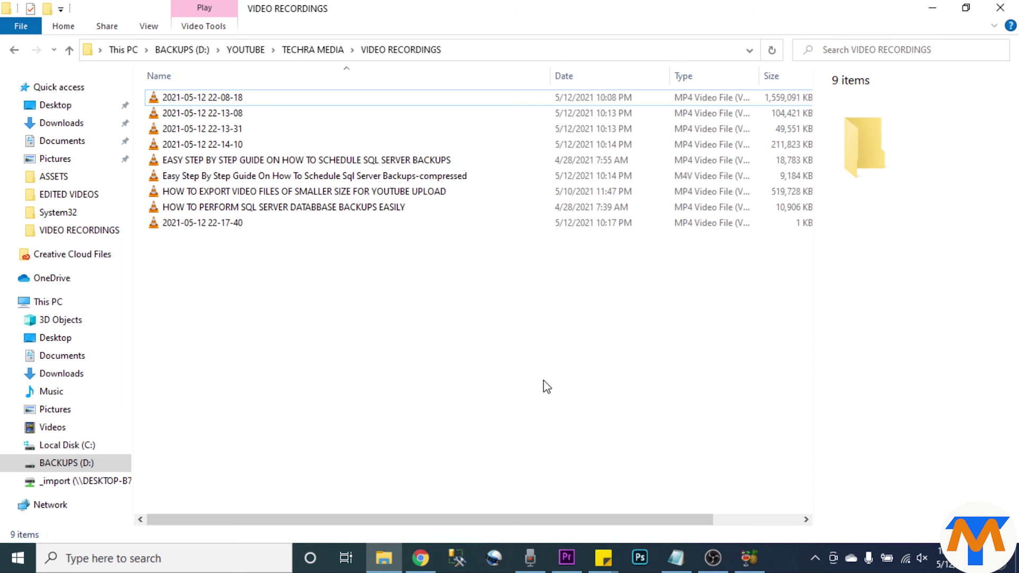
left_click(340, 182)
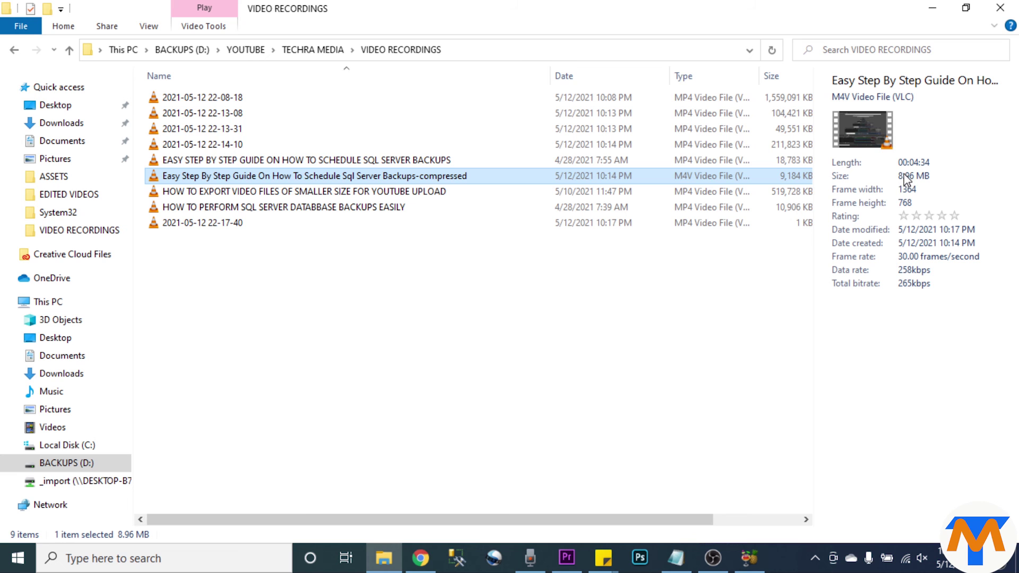
mouse_move(780, 164)
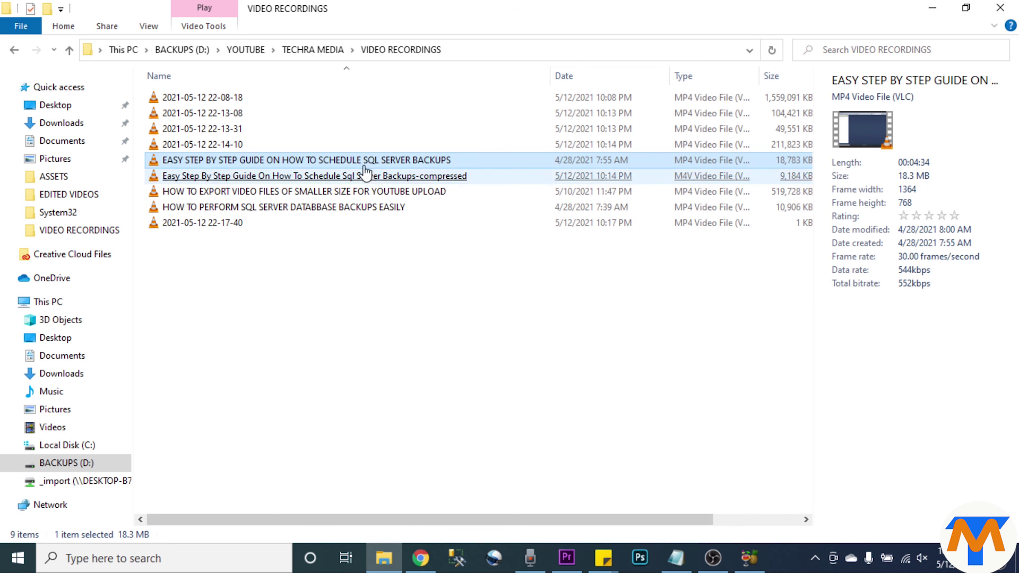
left_click(347, 180)
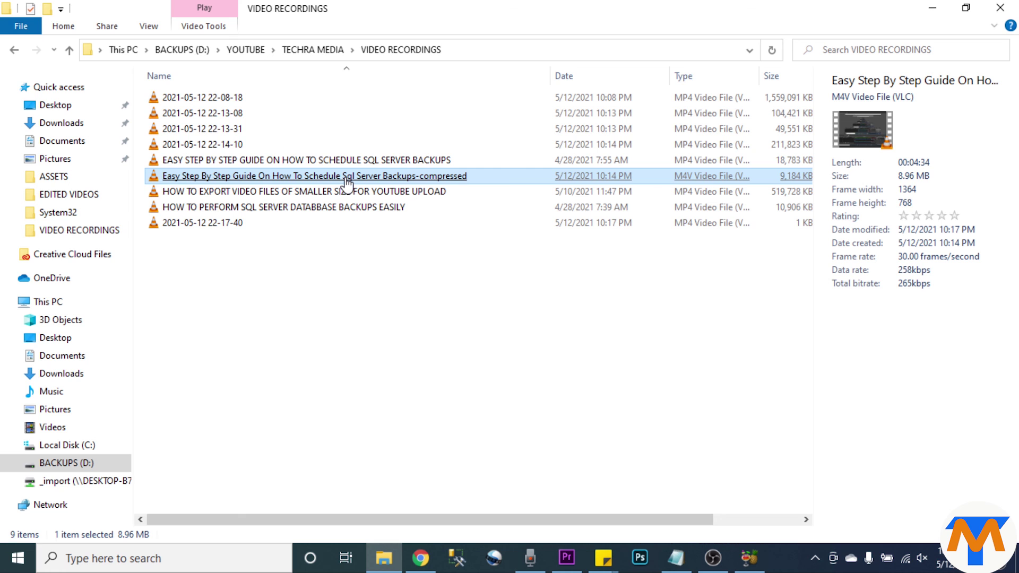
Play the compressed video in VLC at full screen to check its quality, exit full screen and minimize the player
double_click(347, 181)
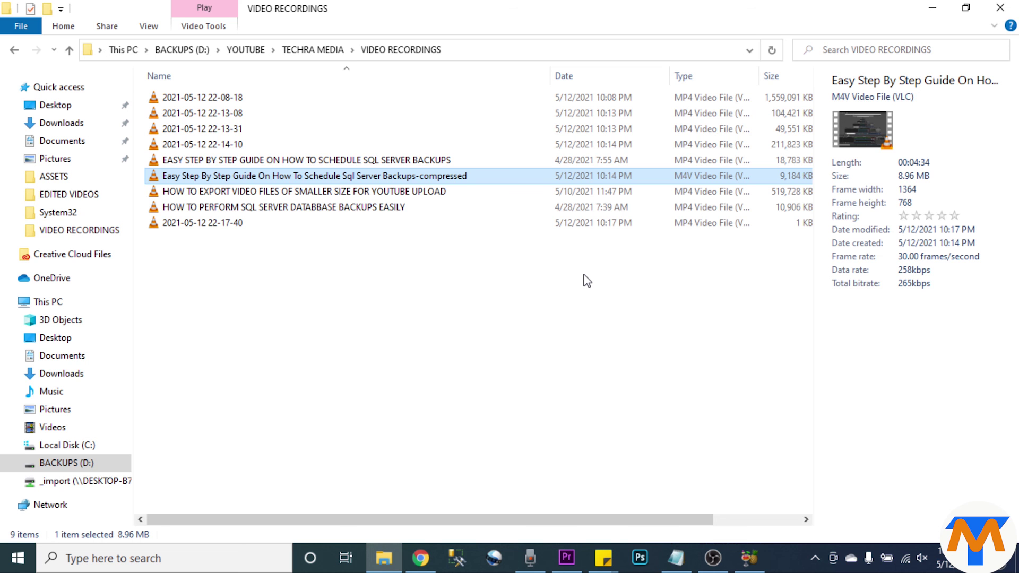
double_click(441, 186)
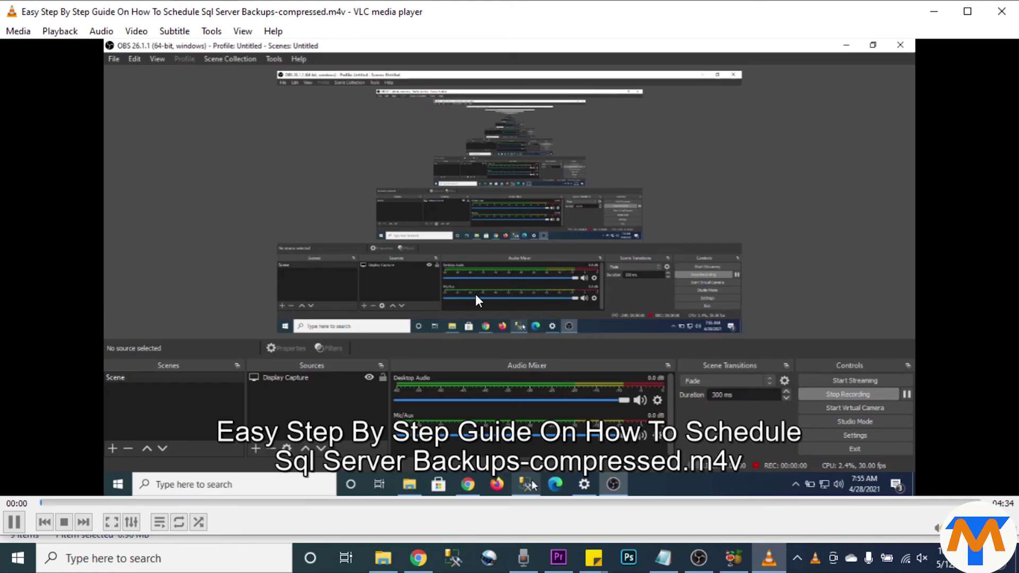
key("f")
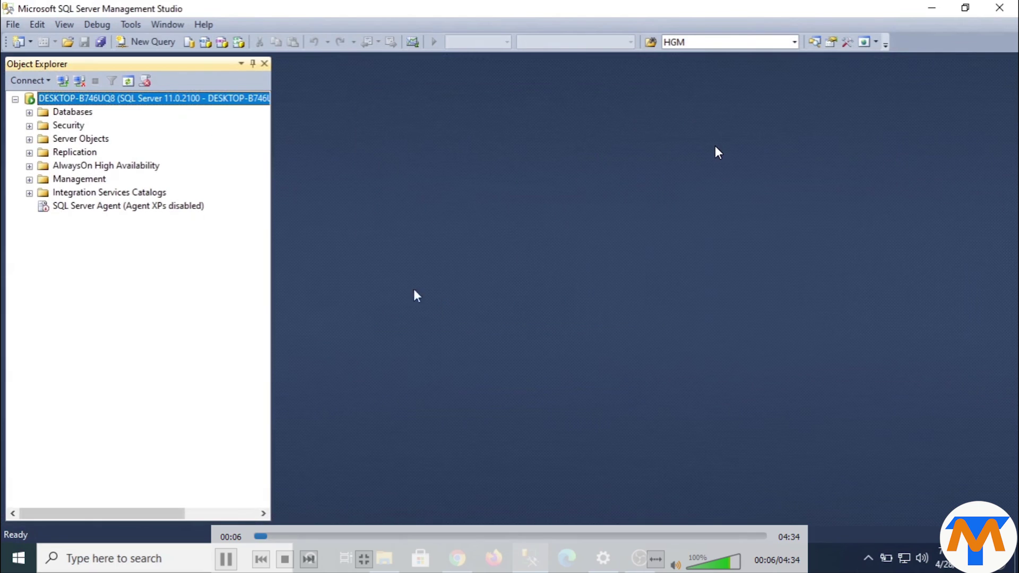
mouse_move(546, 139)
double_click(772, 135)
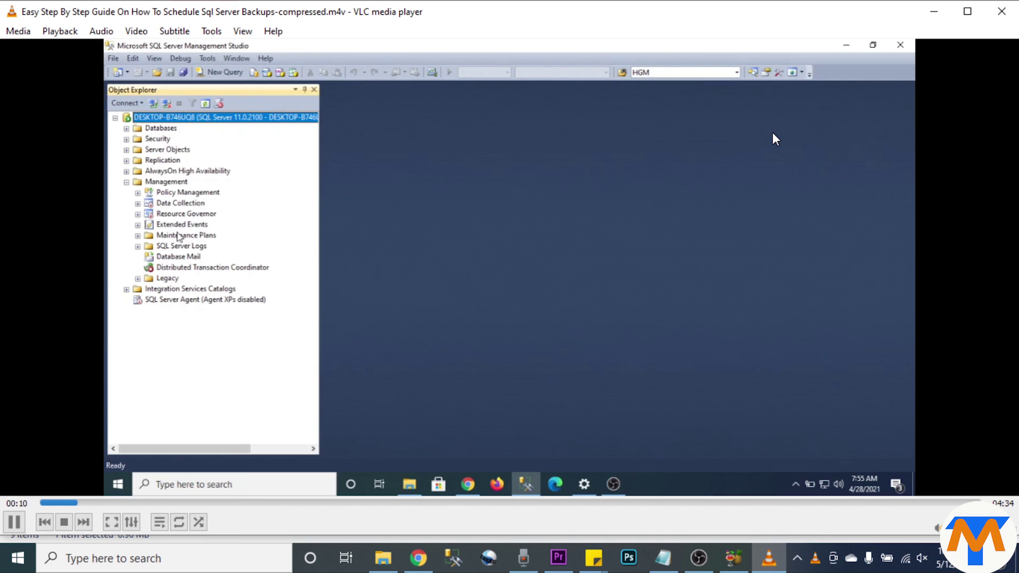
left_click(926, 18)
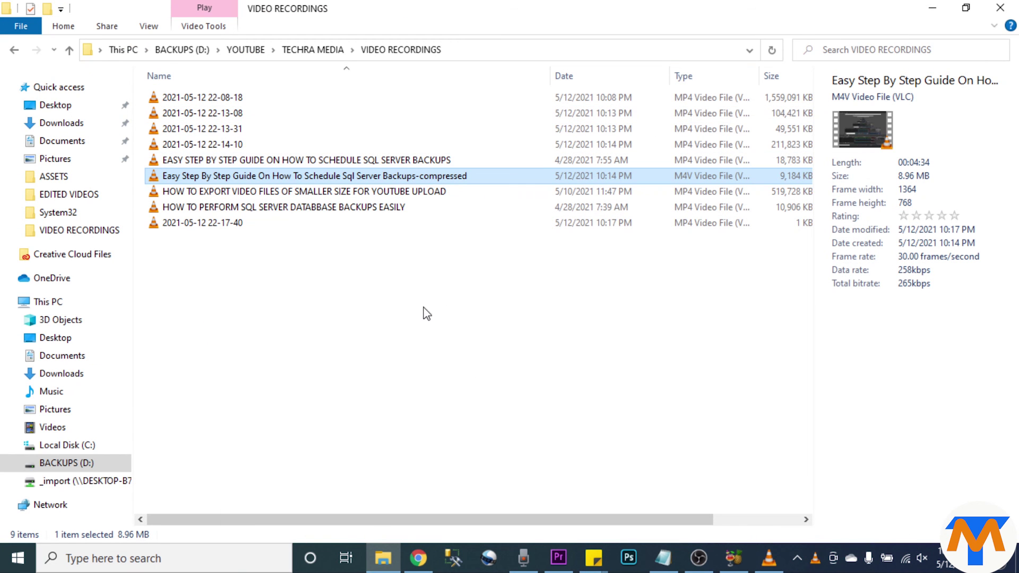